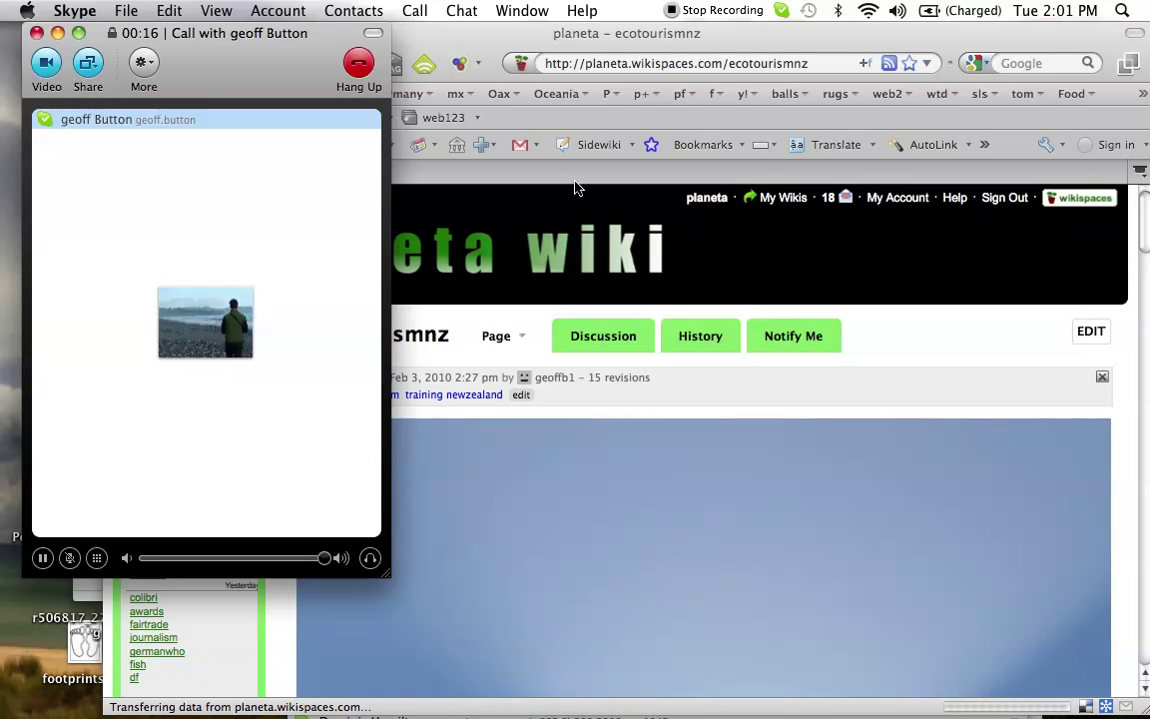
- Copy the ecotourismnz wiki page address from Firefox and send it to the call partner in the Skype chat
{"action": "left_click_drag", "start_coordinate": [270, 78], "coordinate": [225, 43]}
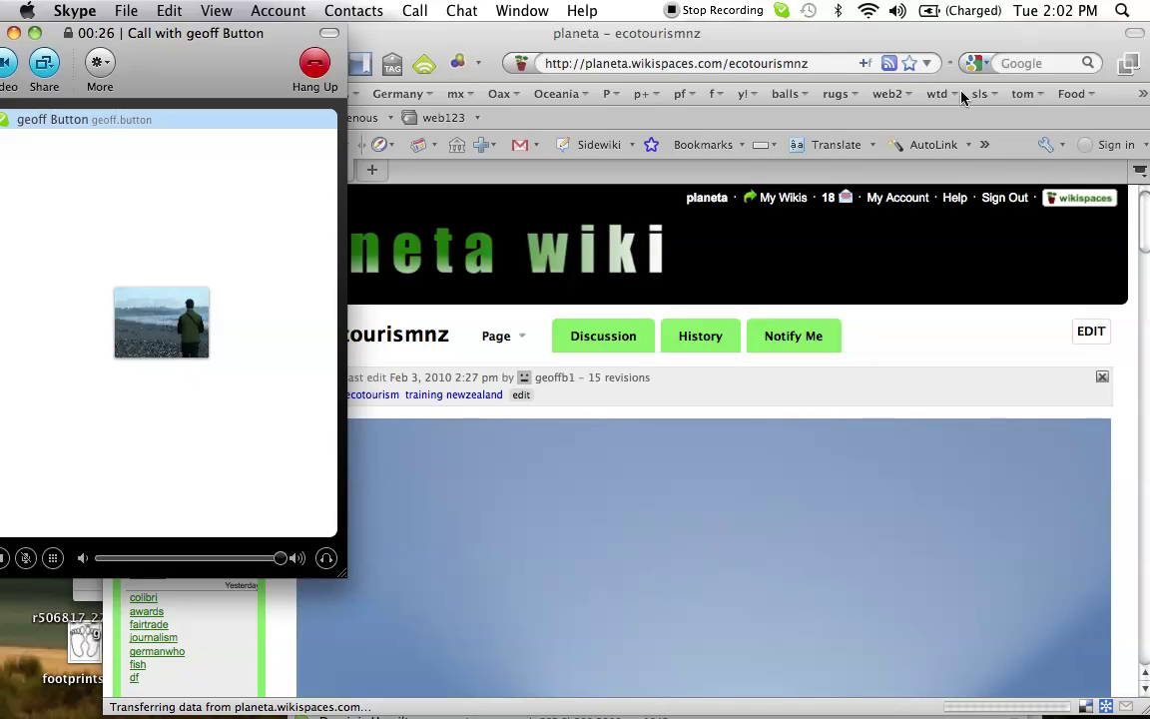
{"action": "left_click", "coordinate": [793, 72]}
{"action": "left_click", "coordinate": [795, 68]}
{"action": "key", "text": "super+c"}
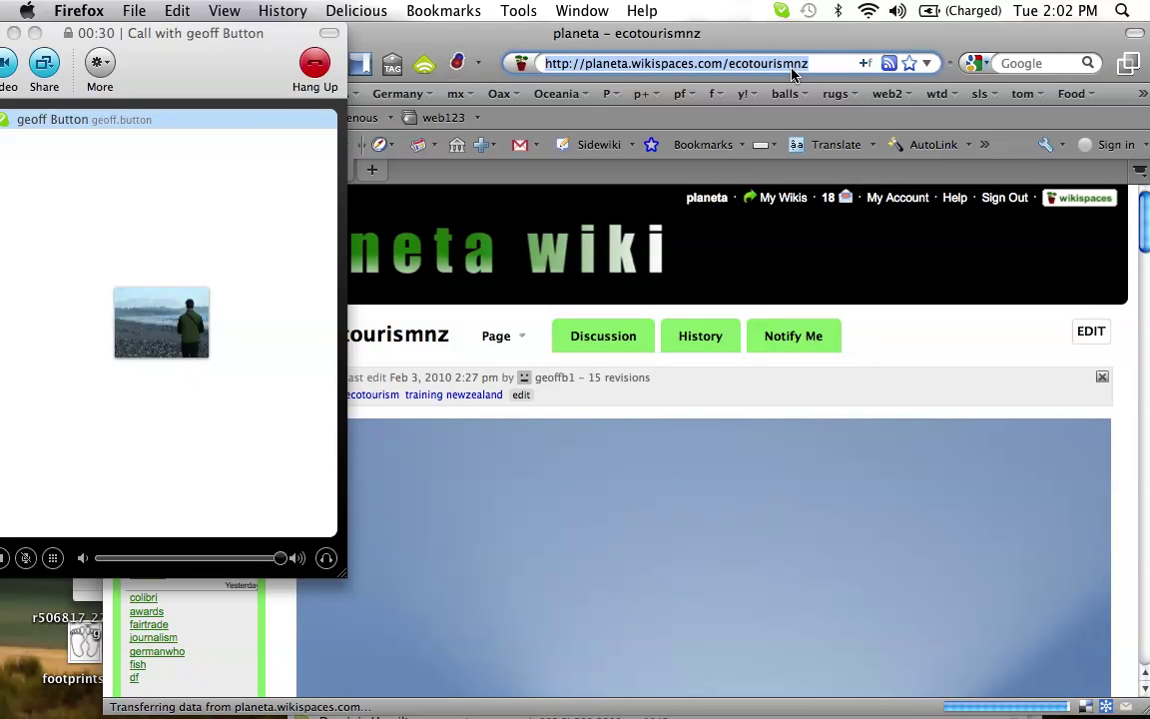
{"action": "key", "text": "super+Tab"}
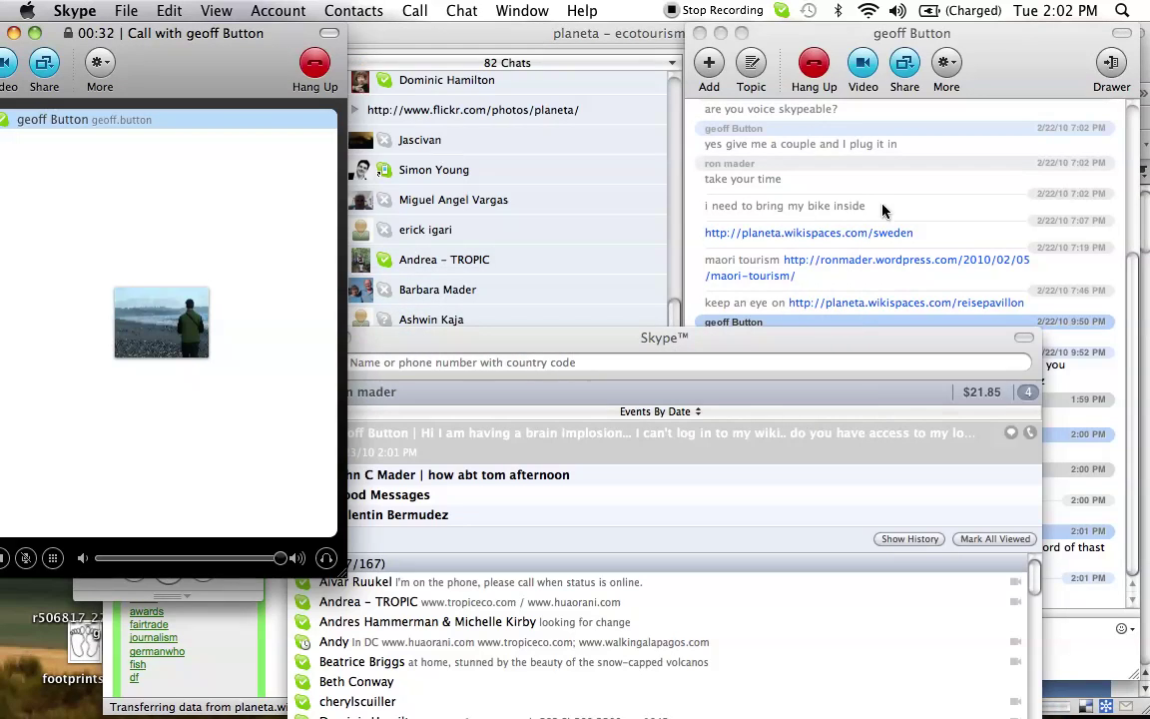
{"action": "left_click_drag", "start_coordinate": [786, 346], "coordinate": [394, 42]}
{"action": "left_click", "coordinate": [834, 644]}
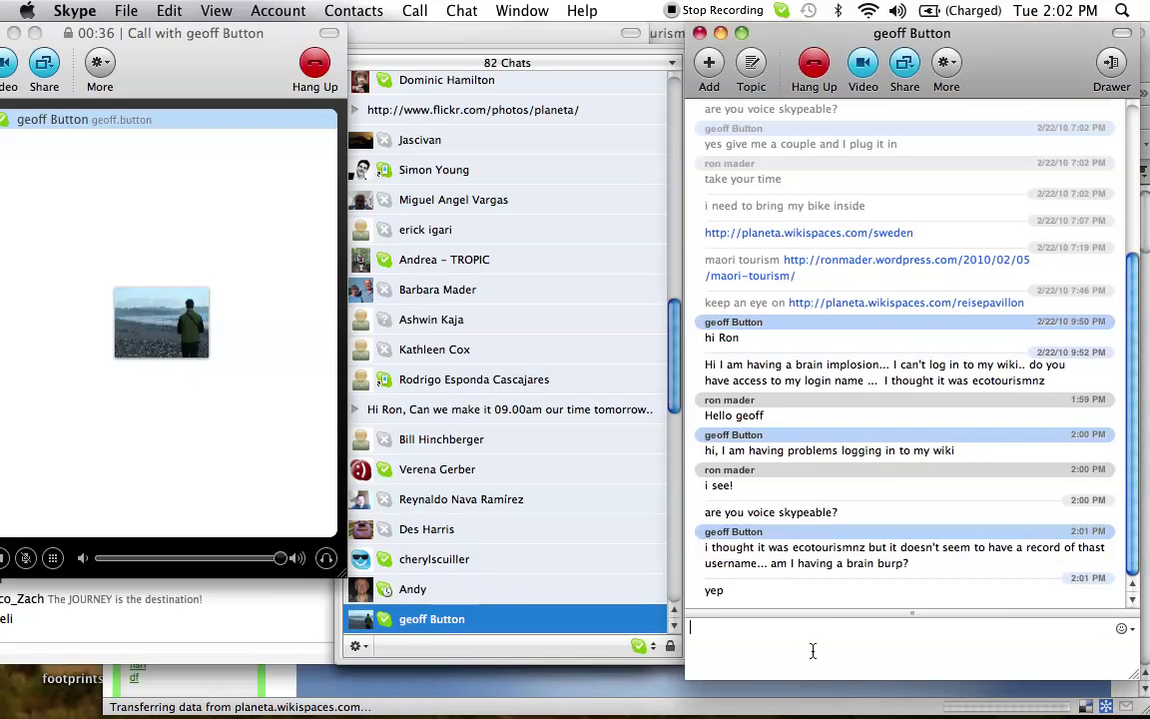
{"action": "key", "text": "super+v"}
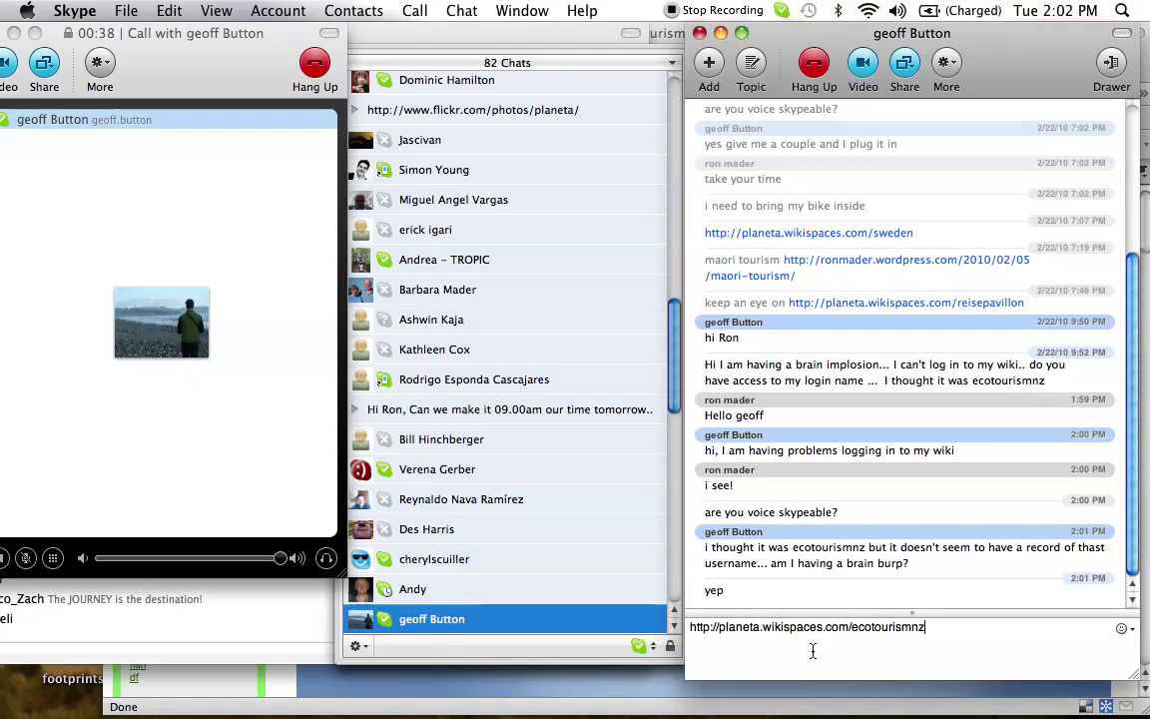
{"action": "key", "text": "Return"}
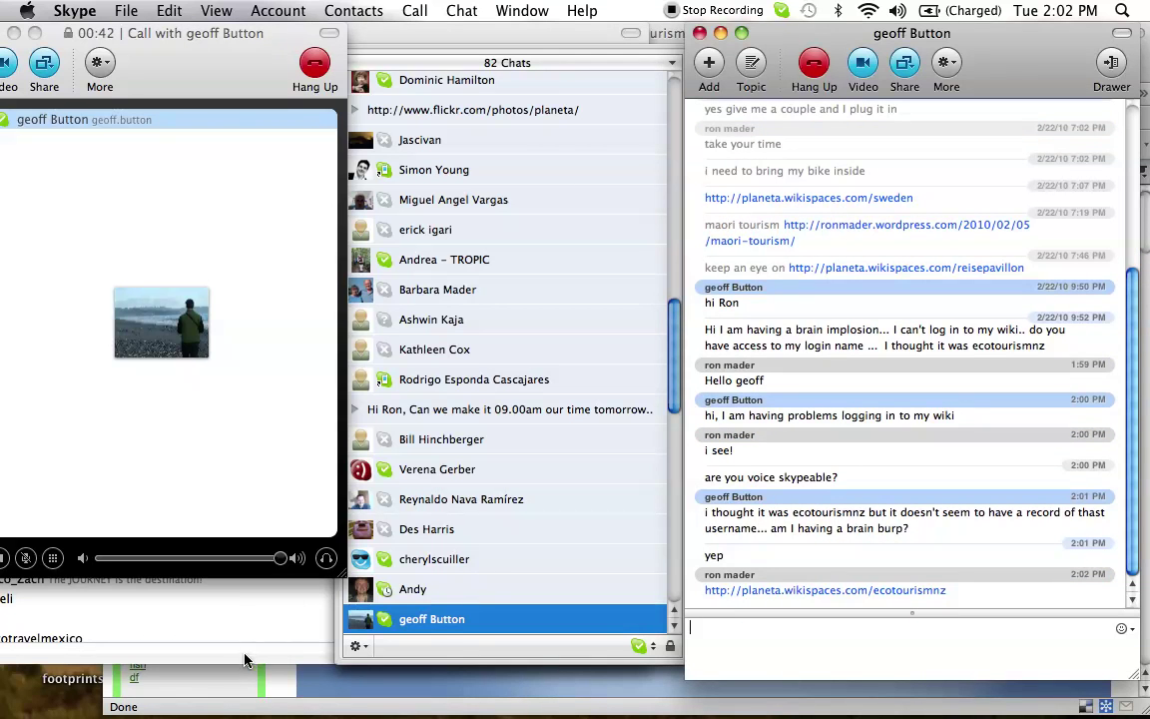
- Switch back to Firefox and rearrange the call and browser windows to uncover most of the wiki page
{"action": "left_click", "coordinate": [223, 684]}
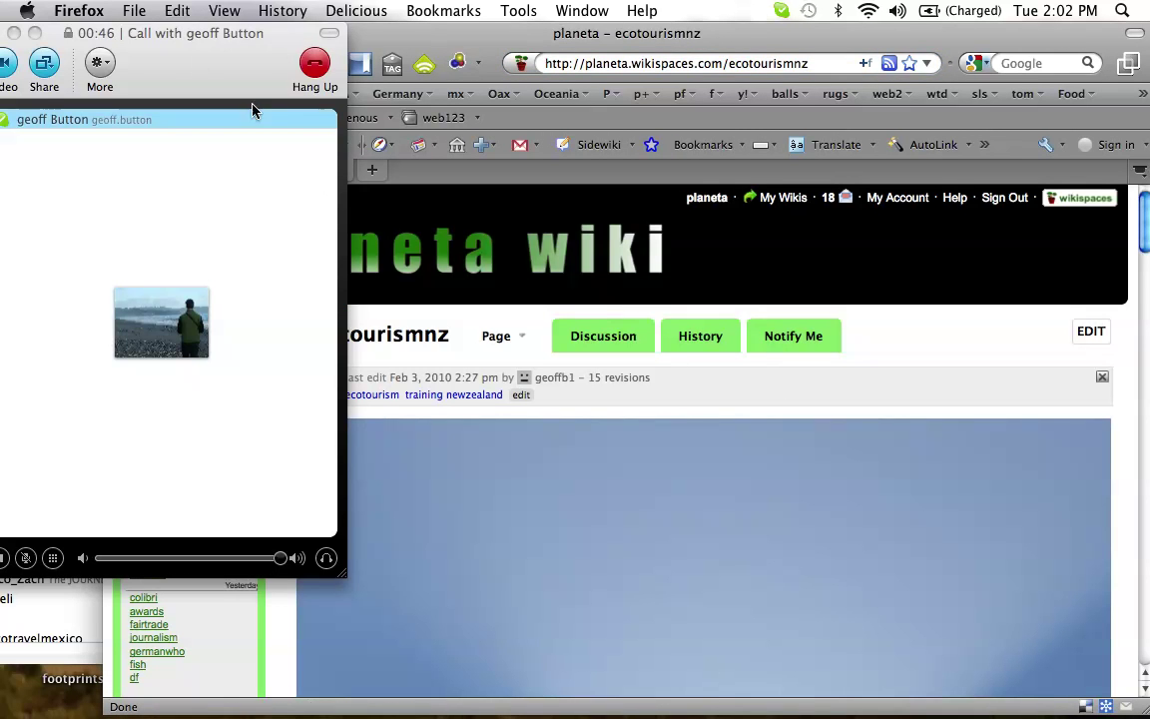
{"action": "left_click_drag", "start_coordinate": [170, 48], "coordinate": [1136, 48]}
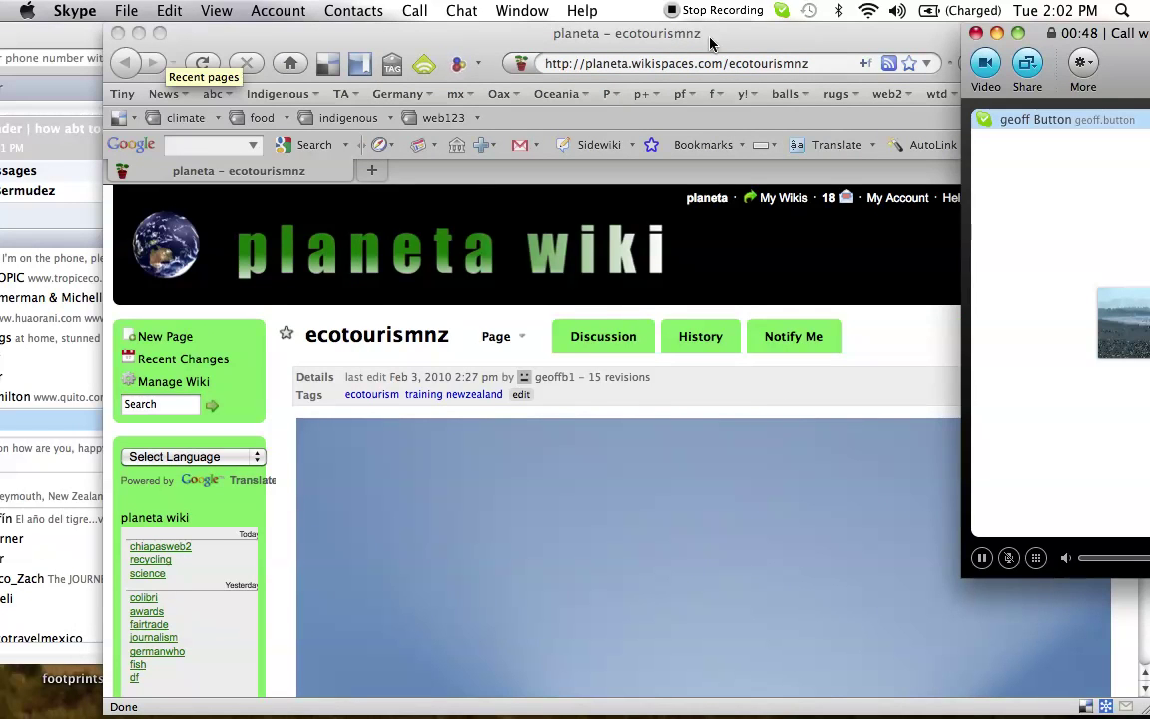
{"action": "left_click", "coordinate": [739, 52]}
{"action": "left_click_drag", "start_coordinate": [739, 52], "coordinate": [630, 20]}
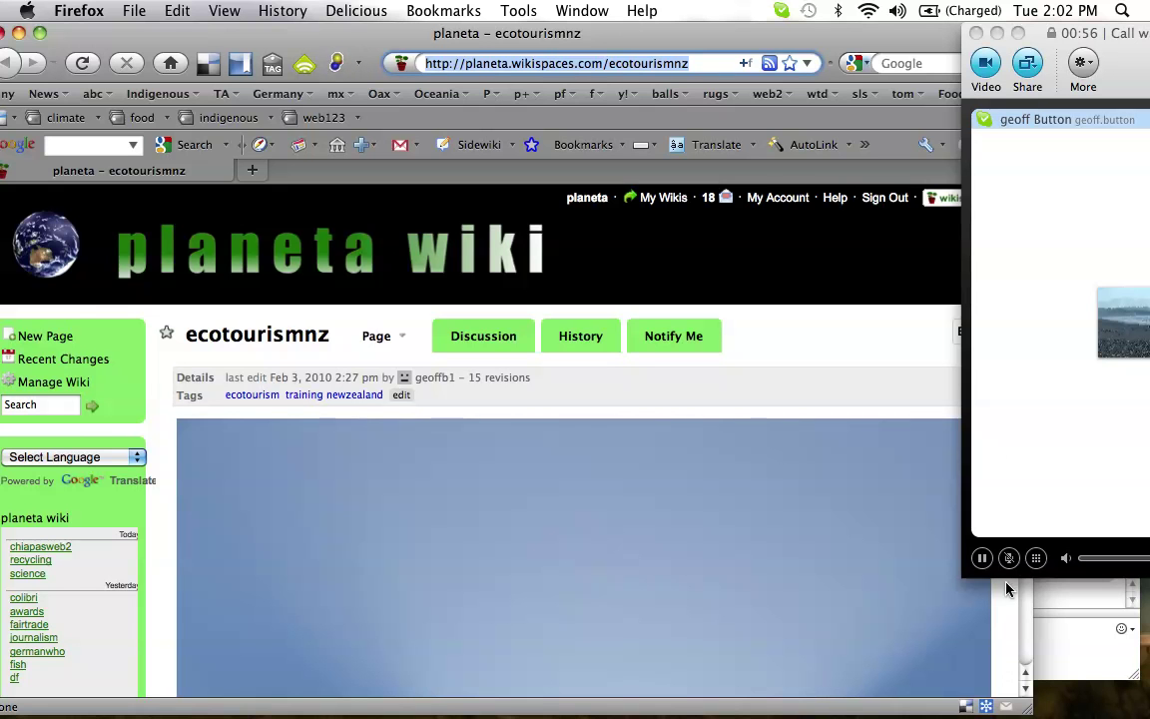
- Look through the ecotourismnz page from its photo and text to the end, and highlight the Live Traffic Feed entries
{"action": "left_click", "coordinate": [1025, 634]}
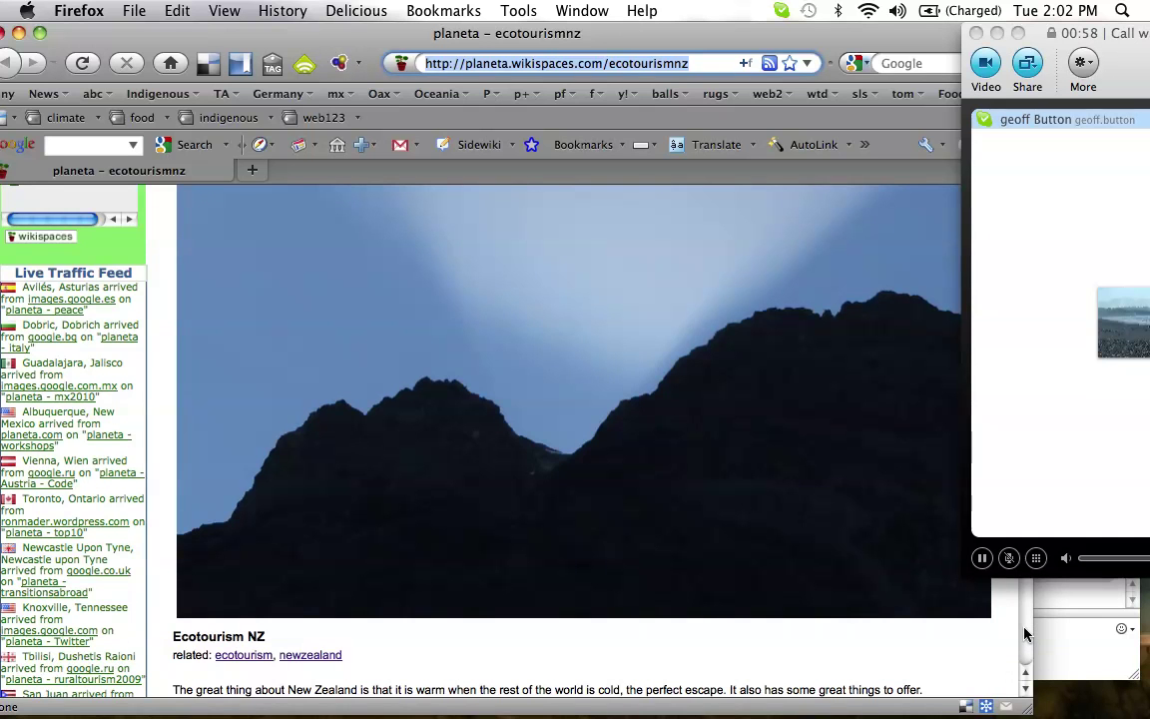
{"action": "left_click", "coordinate": [1024, 634]}
{"action": "left_click", "coordinate": [1025, 634]}
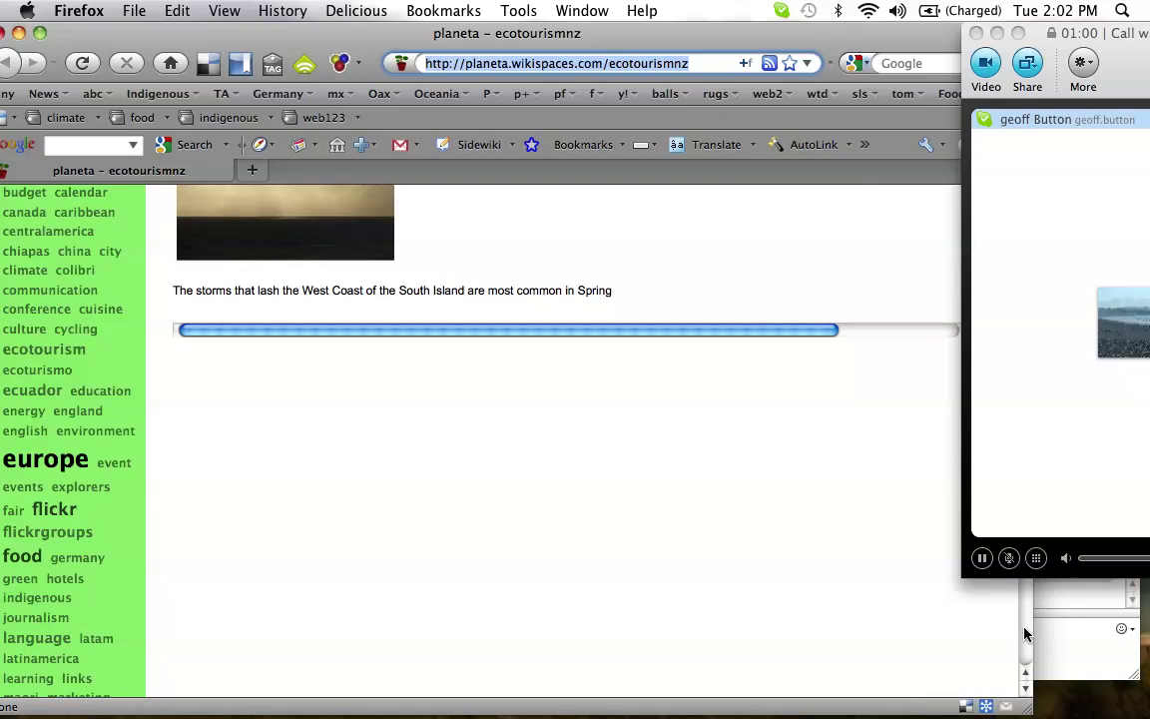
{"action": "left_click", "coordinate": [1024, 634]}
{"action": "left_click", "coordinate": [1025, 634]}
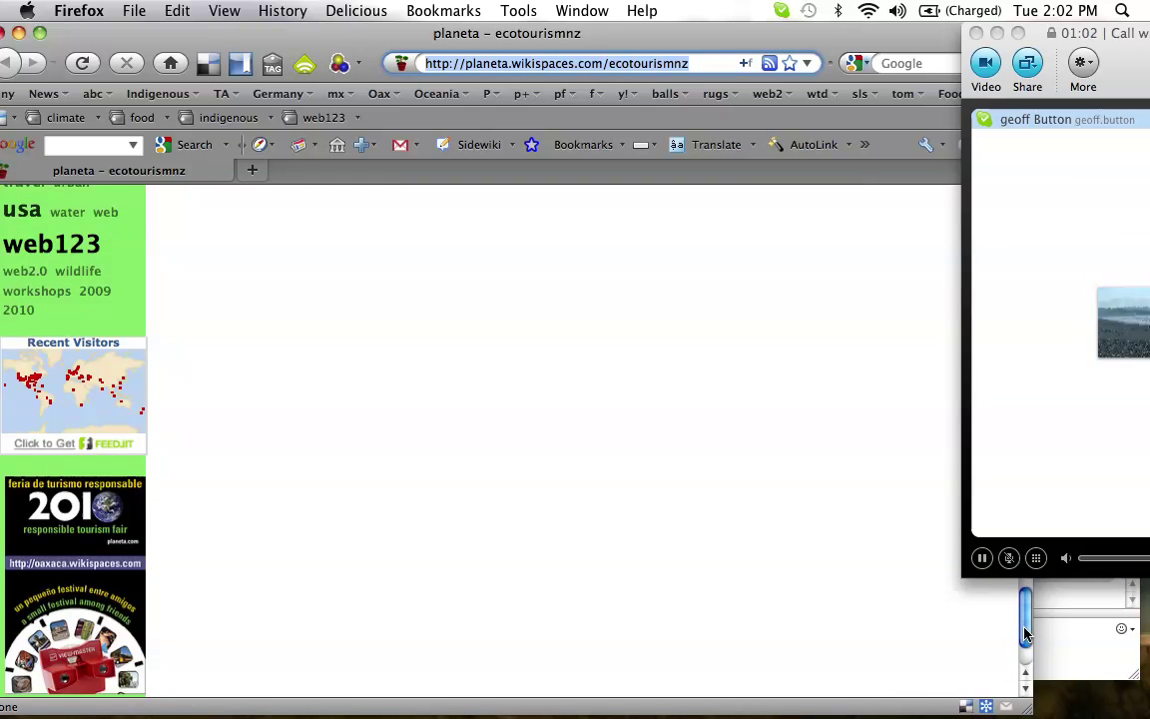
{"action": "left_click", "coordinate": [1024, 639]}
{"action": "left_click_drag", "start_coordinate": [1024, 651], "coordinate": [1061, 300]}
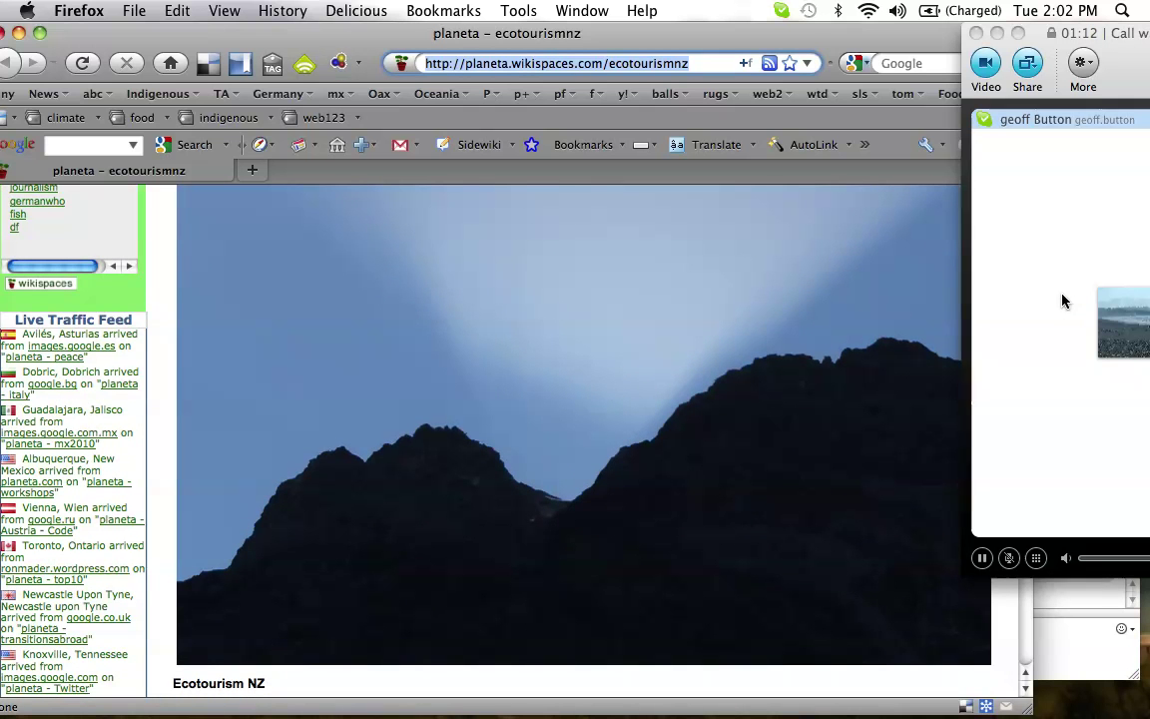
{"action": "scroll", "coordinate": [1063, 300], "scroll_direction": "down", "scroll_amount": 2}
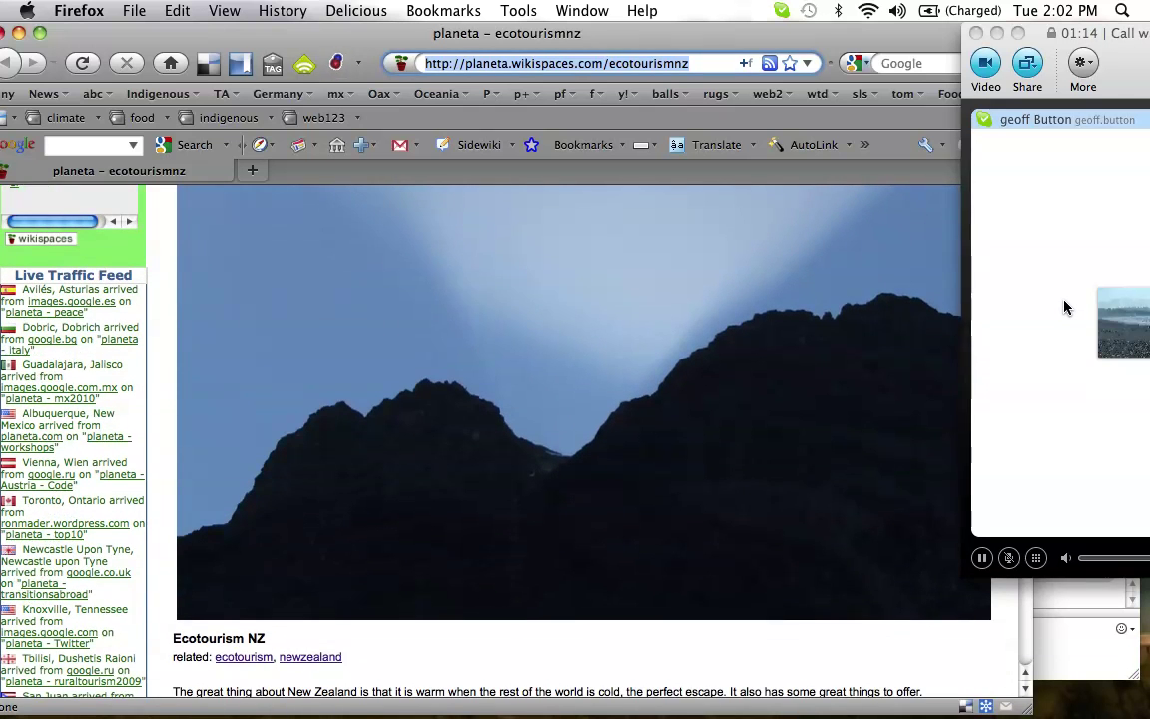
{"action": "scroll", "coordinate": [1062, 309], "scroll_direction": "down", "scroll_amount": 1}
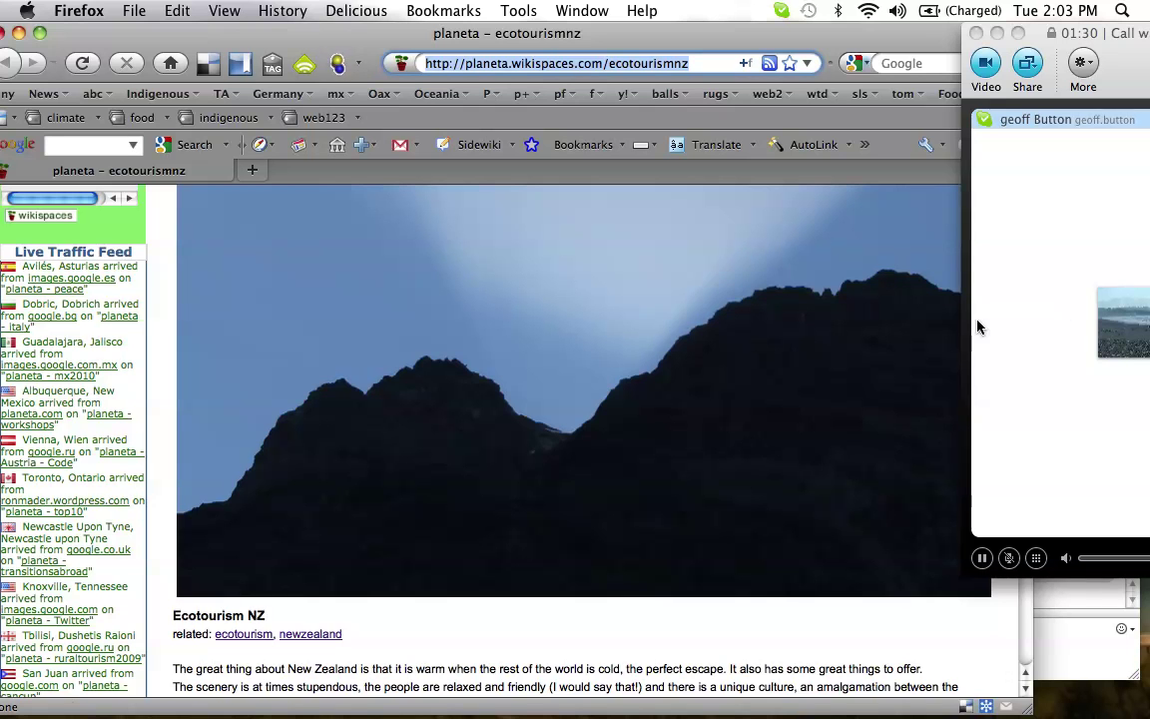
{"action": "left_click_drag", "start_coordinate": [144, 689], "coordinate": [2, 258]}
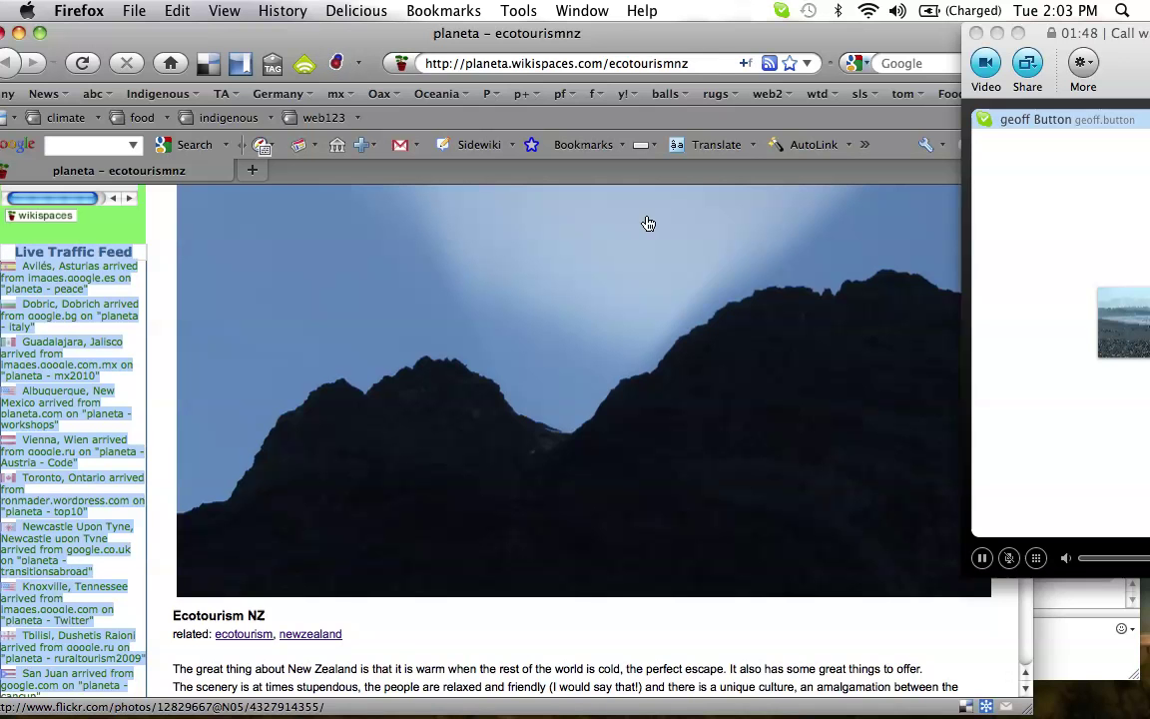
- Move the call window clear of the wiki page's upper part and return to the ecotourismnz page heading
{"action": "left_click", "coordinate": [1145, 78]}
{"action": "left_click_drag", "start_coordinate": [1146, 78], "coordinate": [1116, 439]}
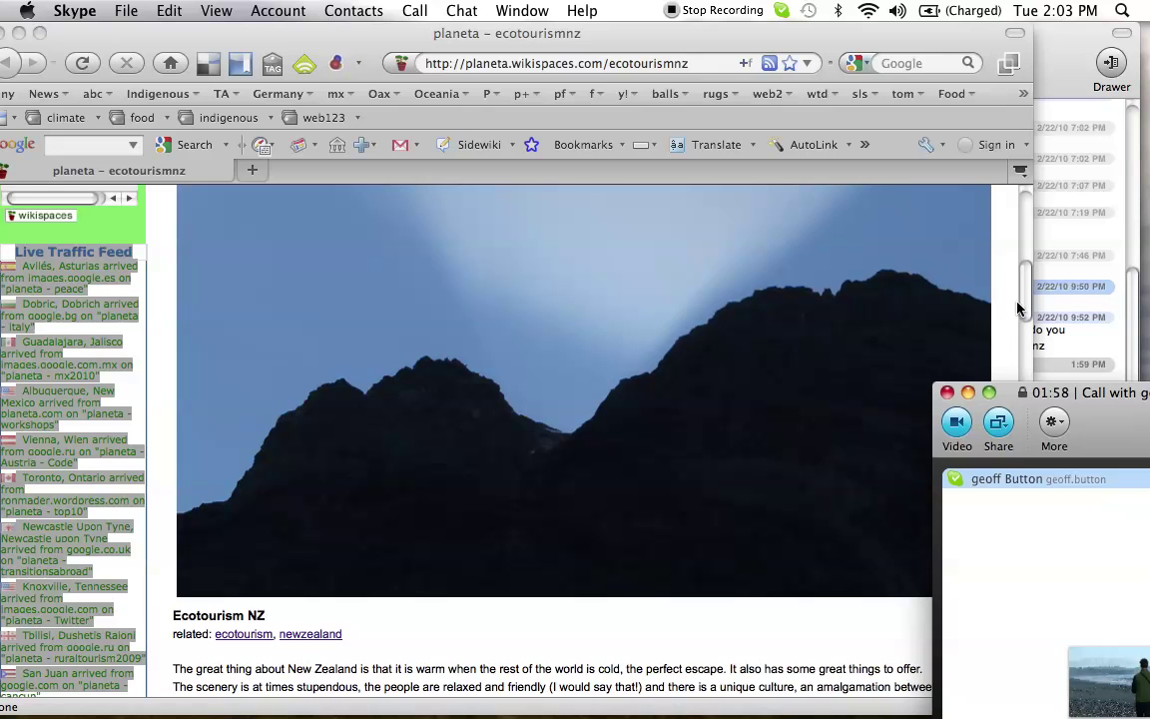
{"action": "left_click_drag", "start_coordinate": [1019, 306], "coordinate": [1029, 249]}
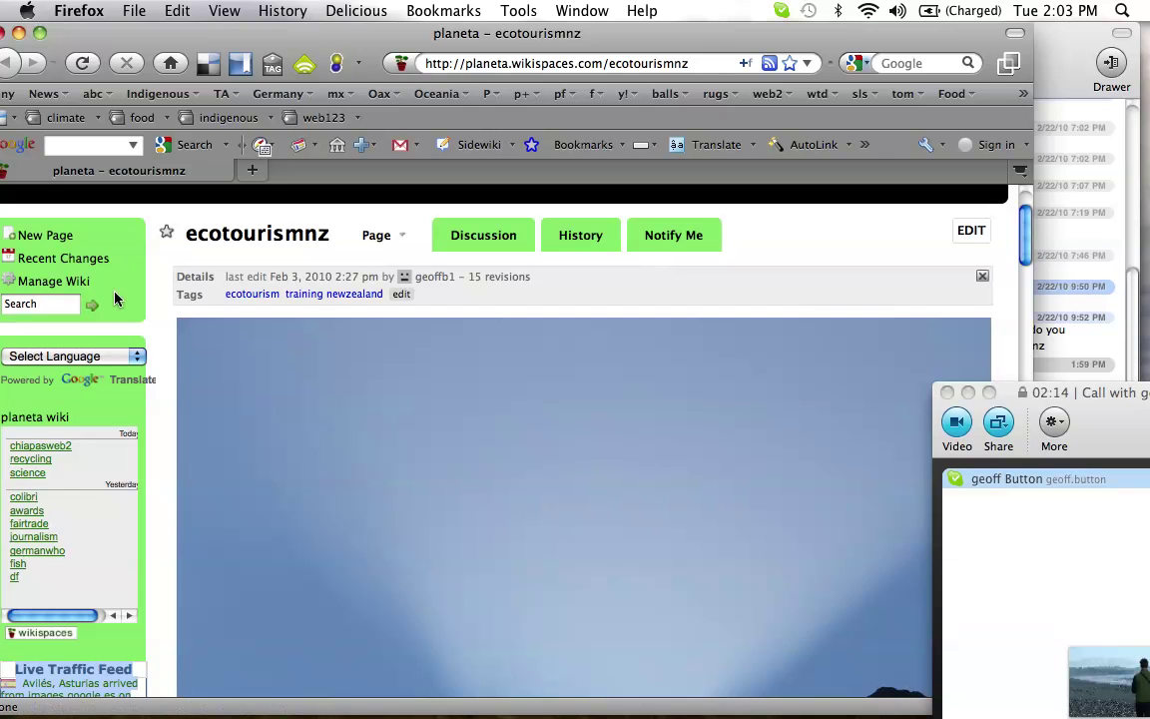
- Browse the translation languages offered for the wiki page and close the list without choosing one
{"action": "left_click", "coordinate": [80, 357]}
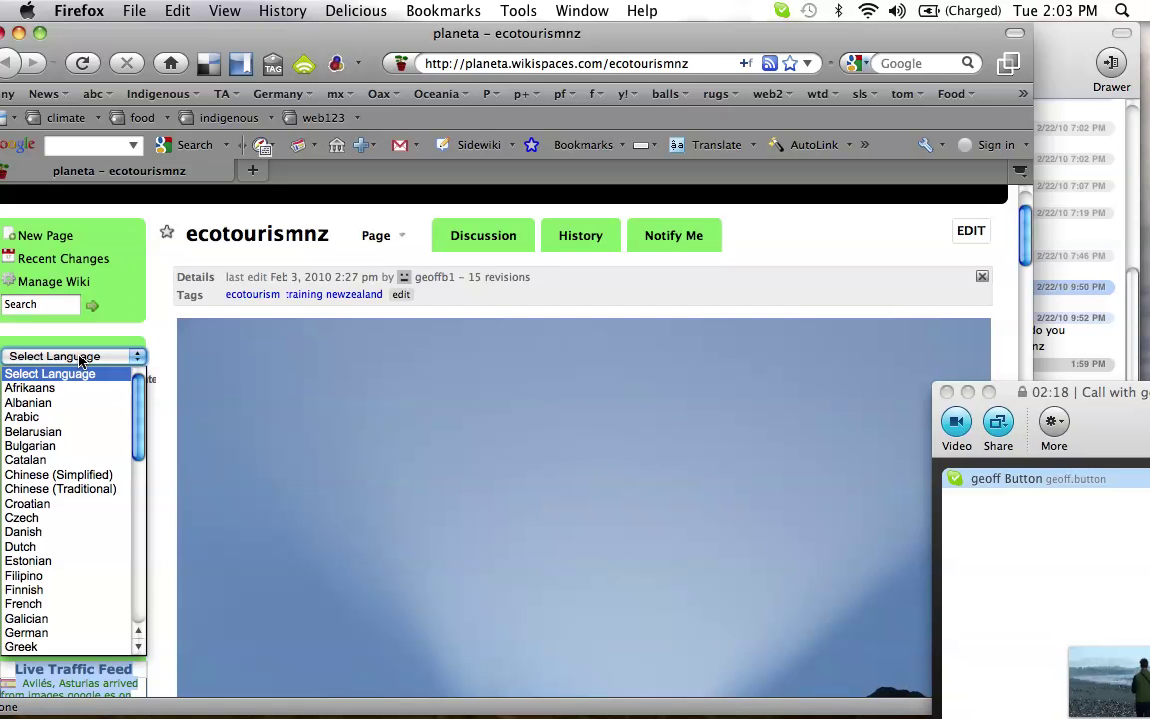
{"action": "left_click", "coordinate": [140, 611]}
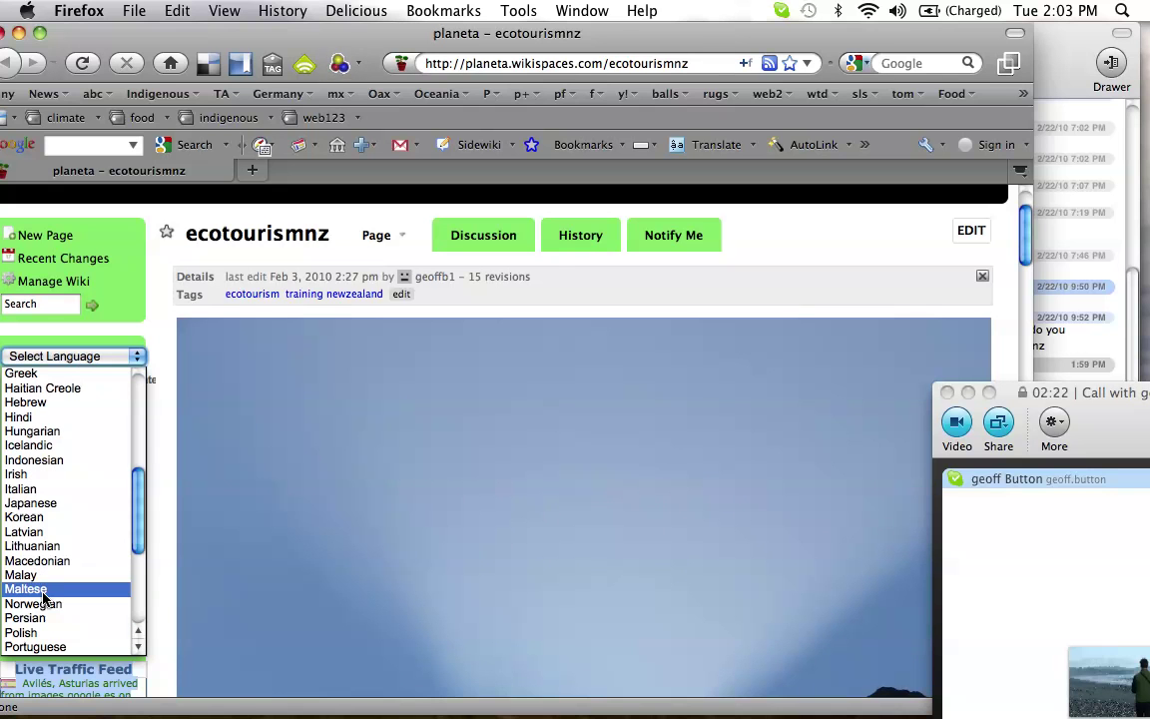
{"action": "left_click", "coordinate": [169, 313]}
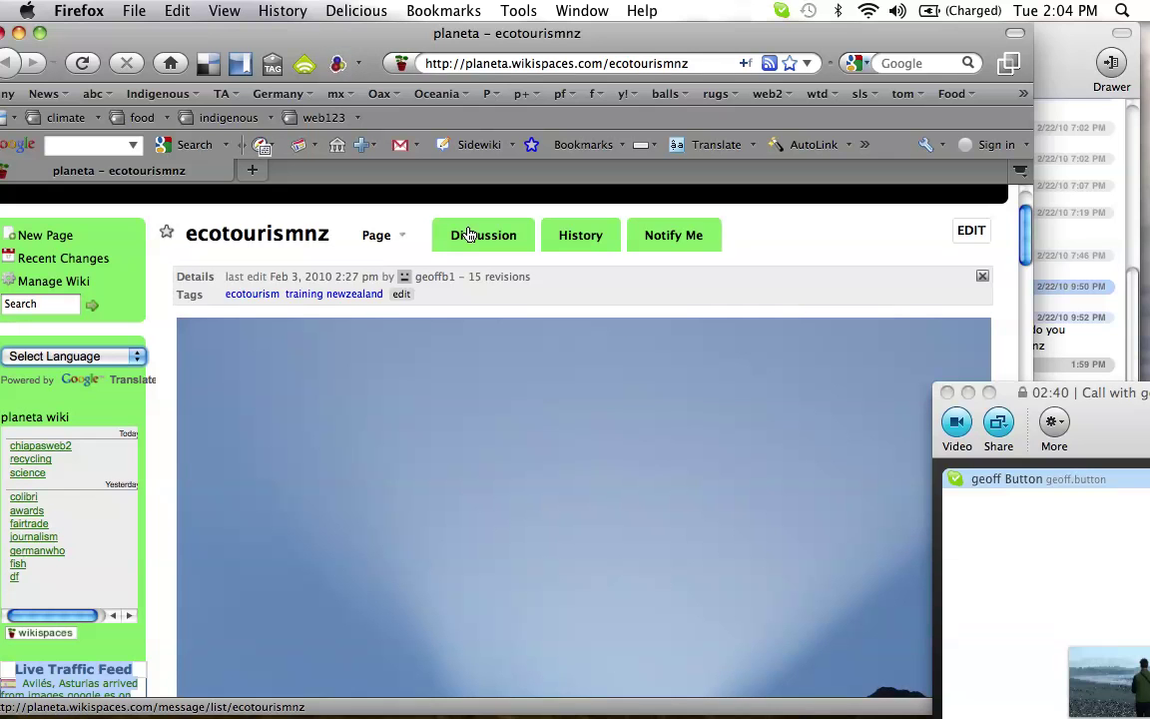
- Open the ecotourismnz page's revision history and highlight the Feb 3, 2010 2:27 pm entry
{"action": "left_click", "coordinate": [577, 240]}
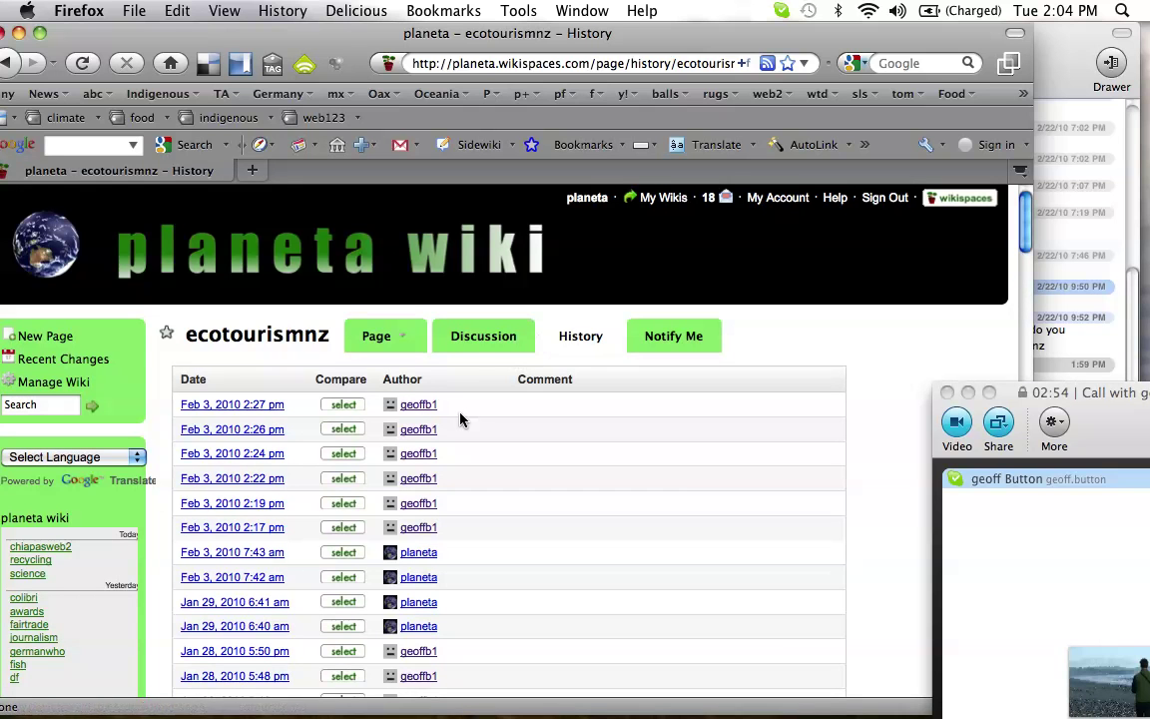
{"action": "left_click_drag", "start_coordinate": [464, 416], "coordinate": [170, 412]}
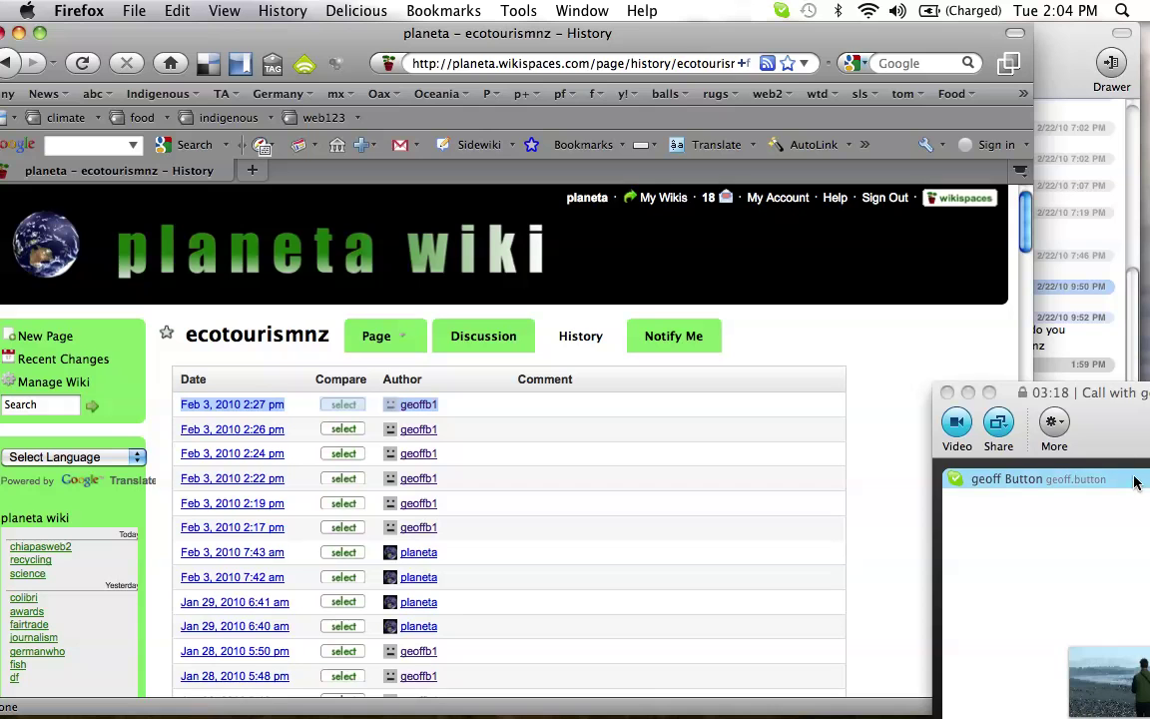
- Move the Skype call window fully into view beside the revision list
{"action": "left_click", "coordinate": [1126, 419]}
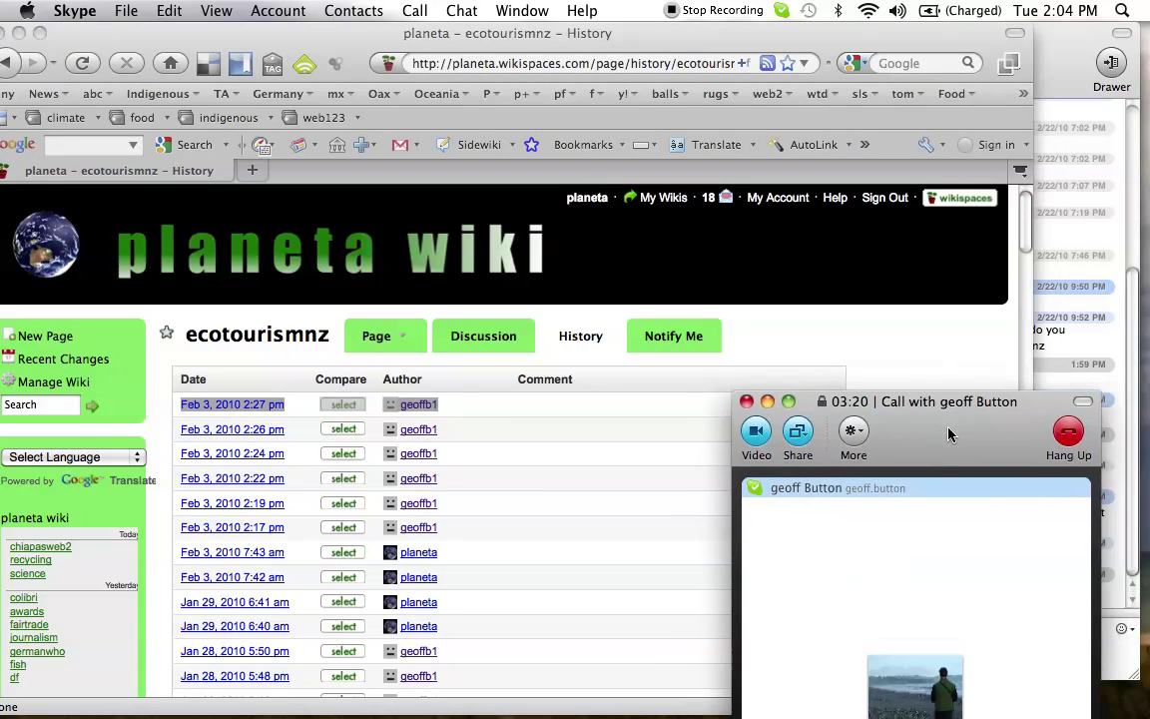
{"action": "left_click_drag", "start_coordinate": [1127, 420], "coordinate": [983, 220]}
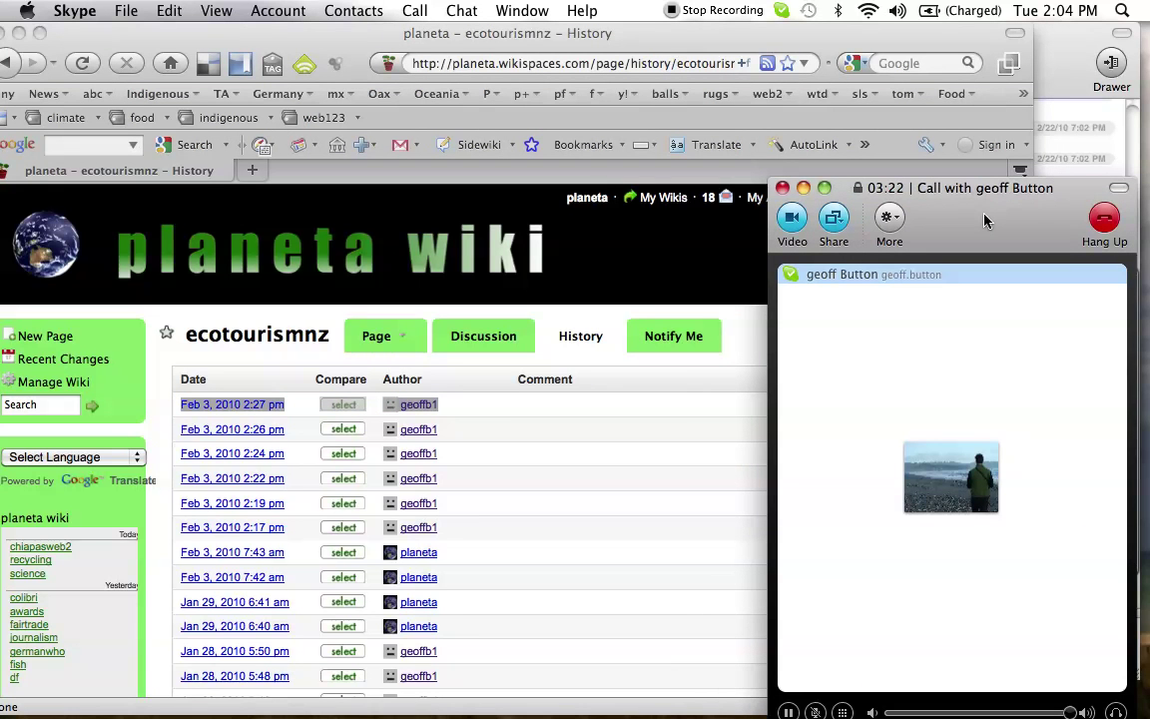